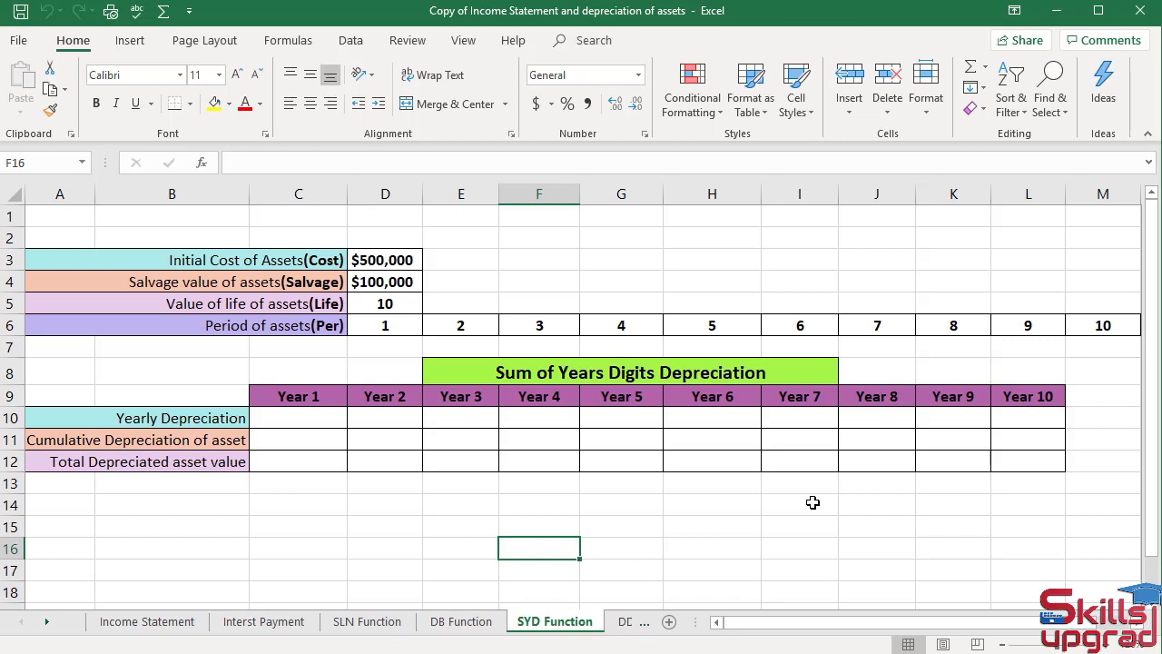
Select C10, the Year 1 yearly depreciation cell
click(332, 424)
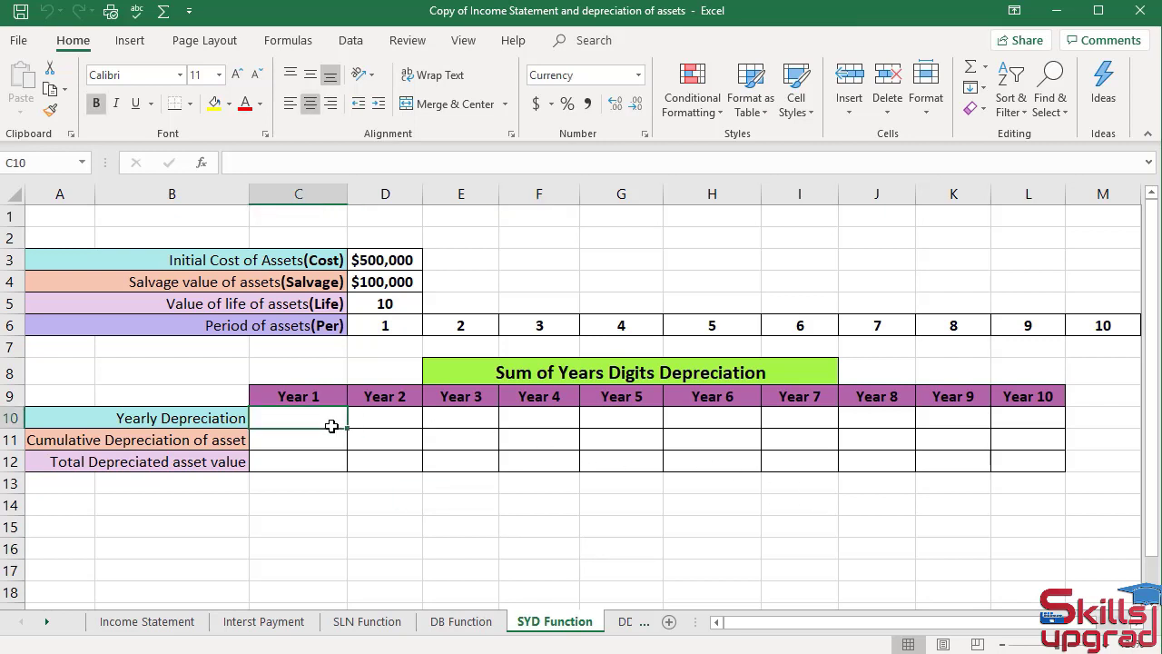
Insert the SYD function from the Financial list into C10 and move its argument dialog aside
click(300, 44)
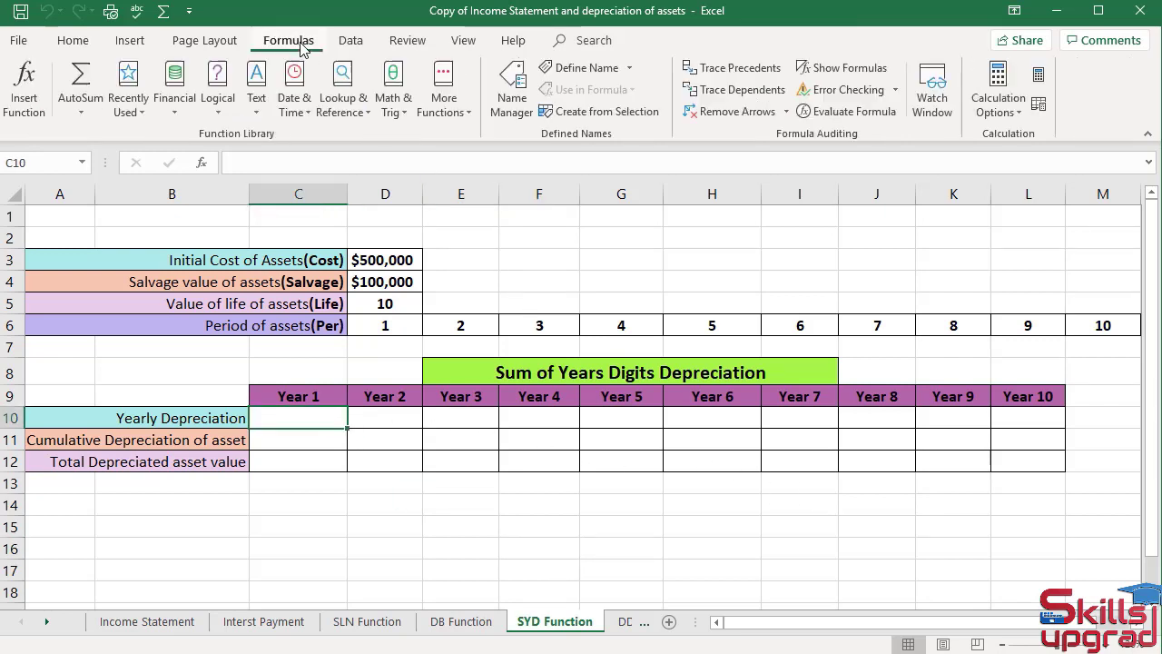
click(180, 113)
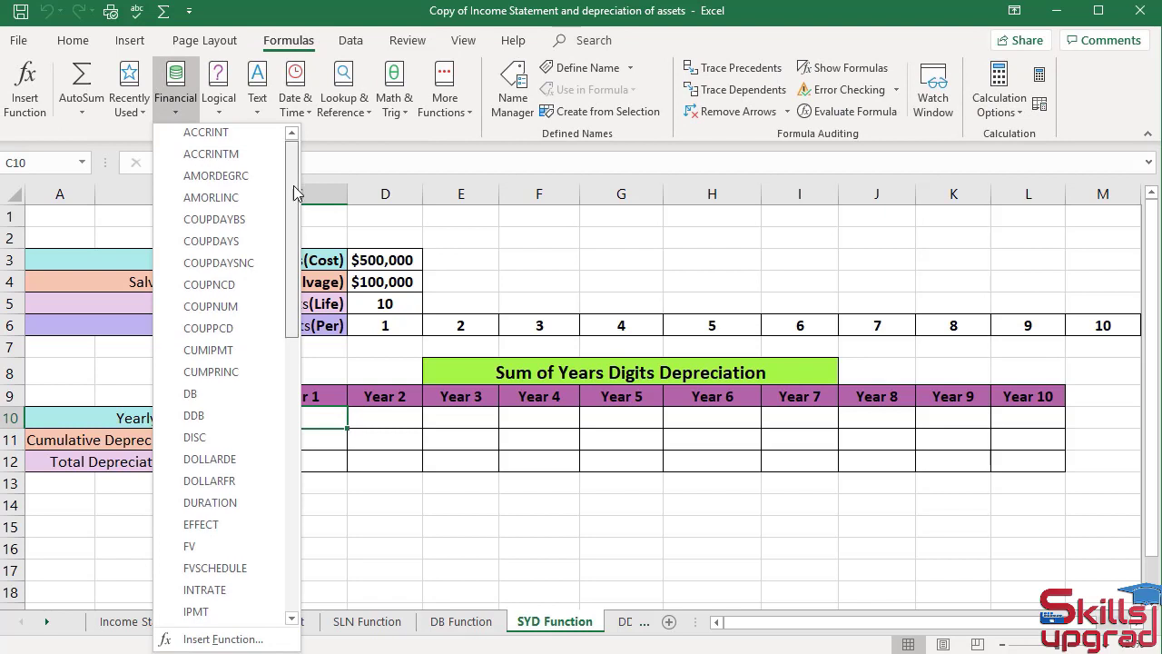
scroll(318, 396, down, 7)
scroll(316, 395, down, 1)
scroll(314, 408, down, 1)
scroll(311, 422, down, 2)
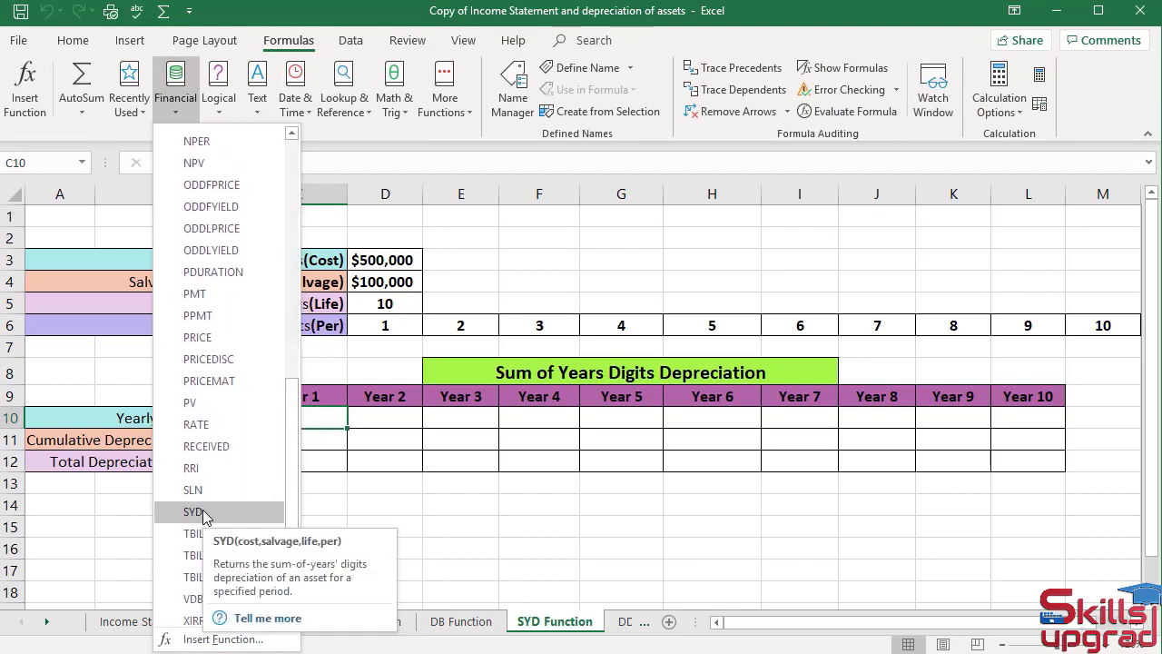
click(210, 512)
drag(736, 57, 739, 28)
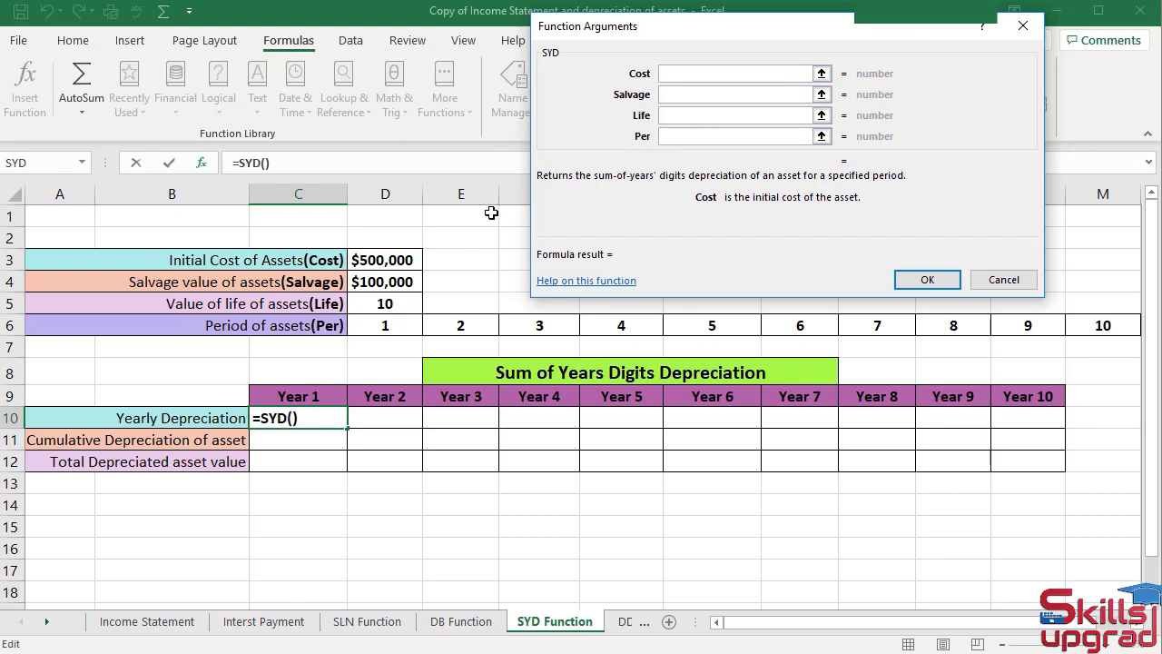
Fill the SYD arguments with D3 cost, D4 salvage, D5 life and D6 period, then confirm
click(390, 262)
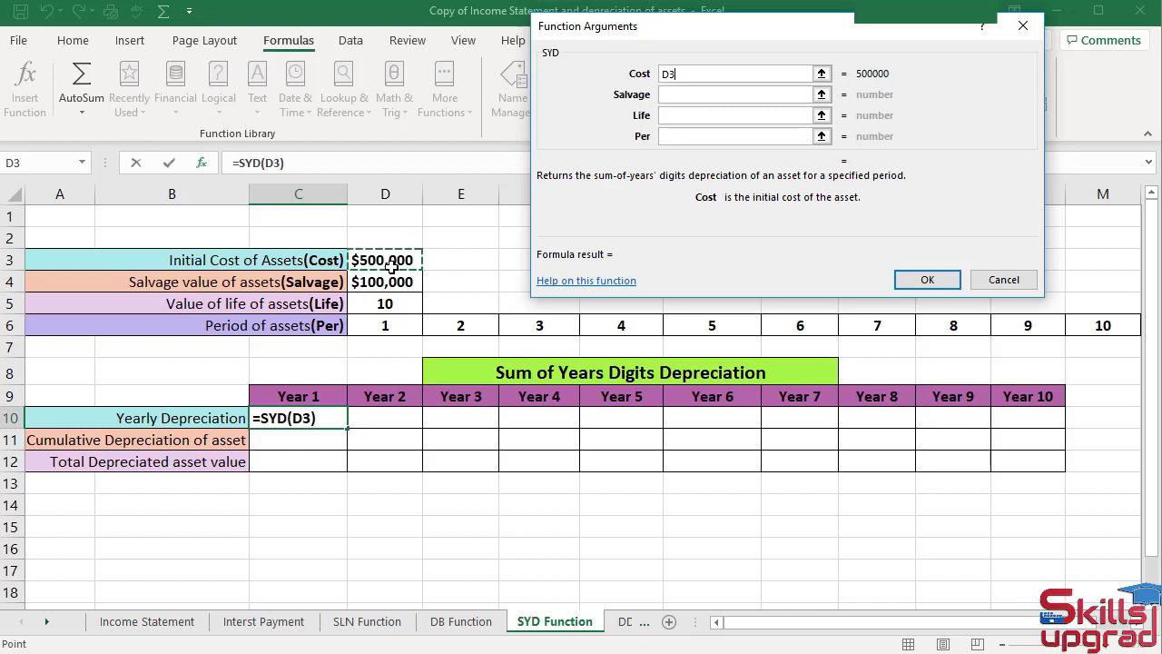
key(Tab)
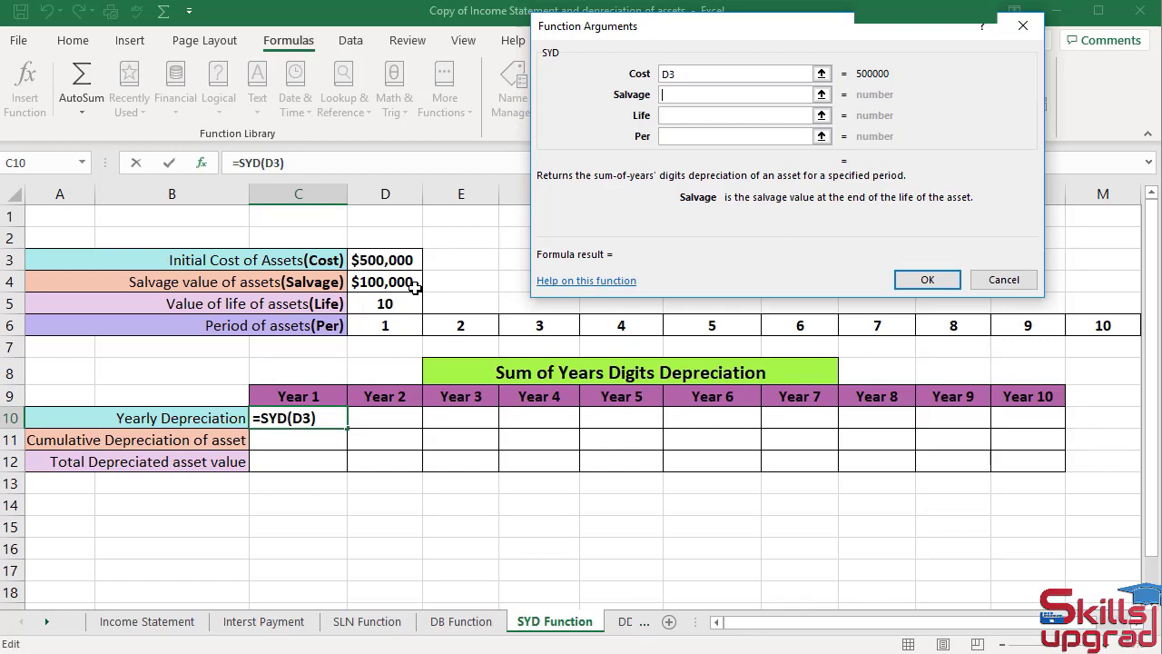
click(405, 283)
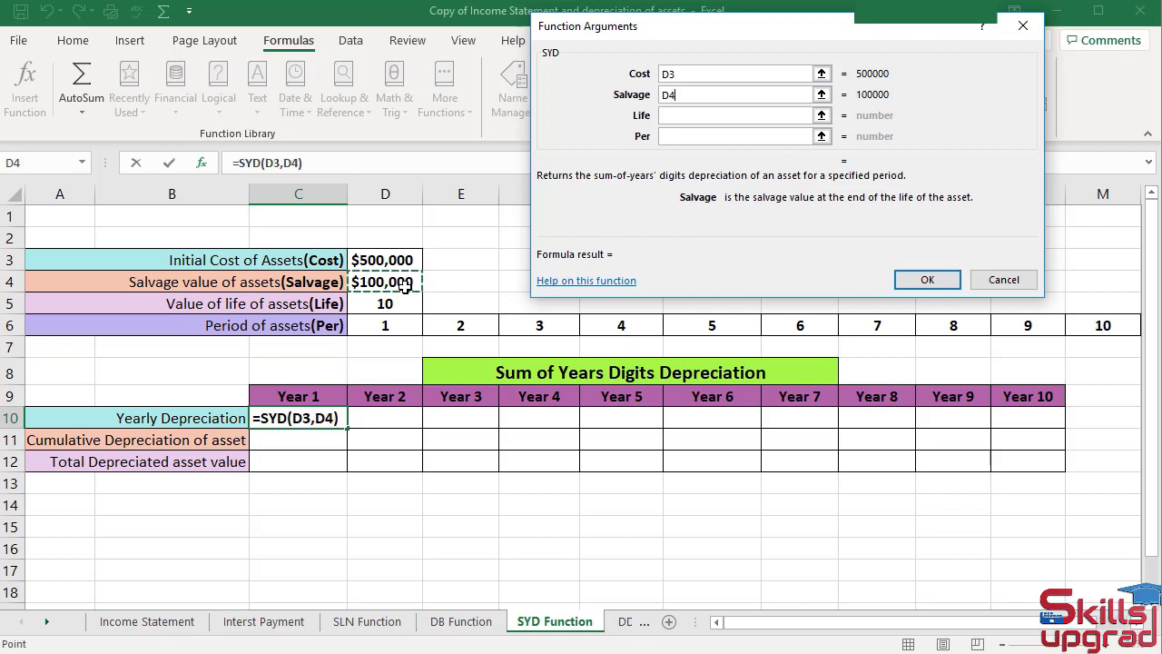
key(Tab)
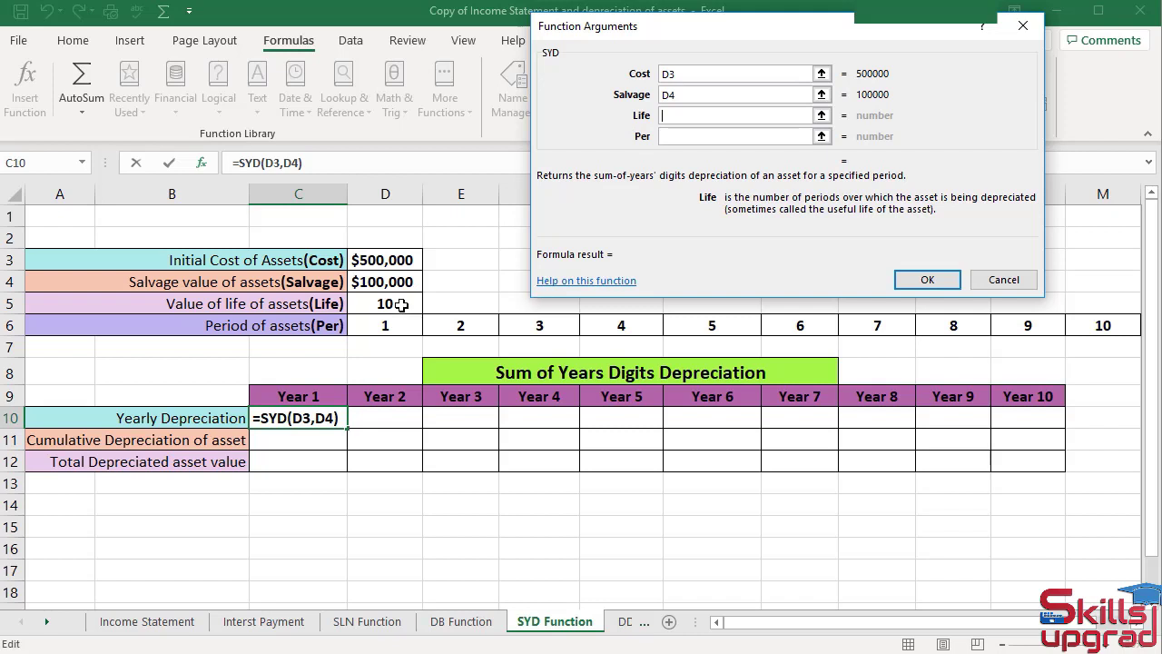
click(402, 305)
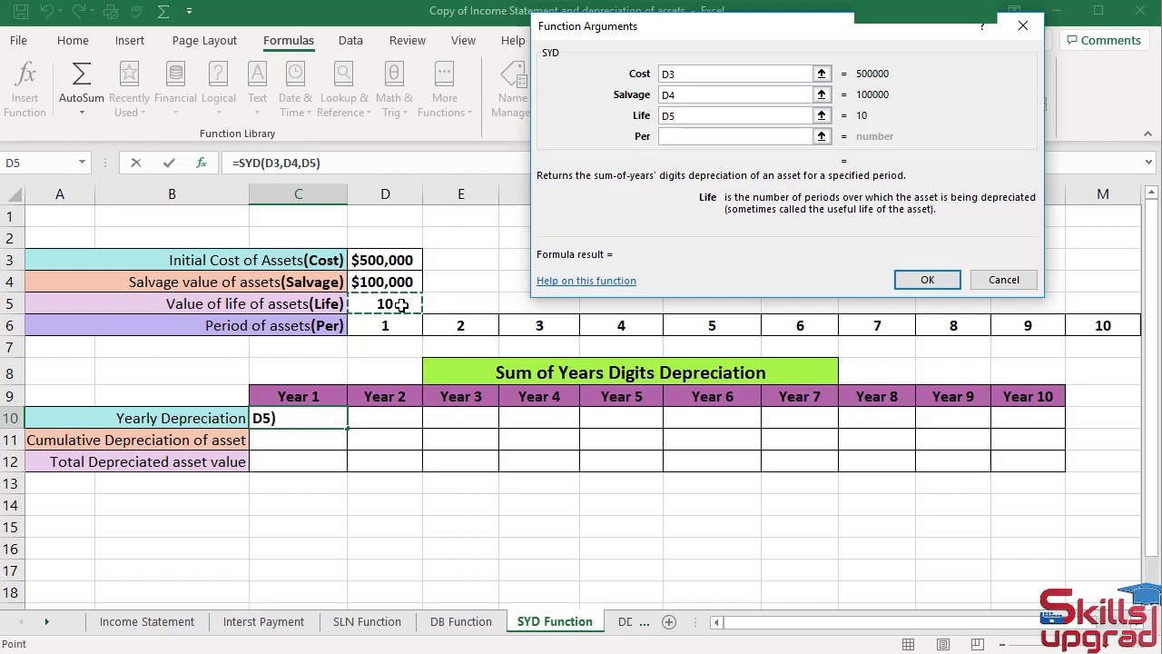
key(Tab)
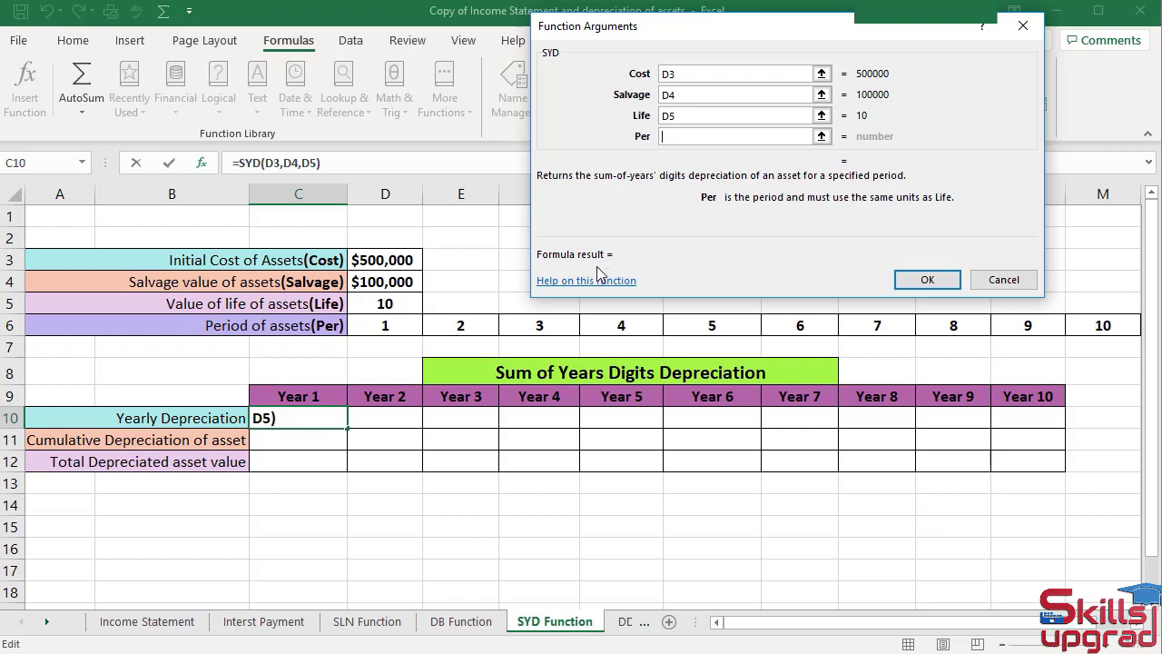
click(378, 331)
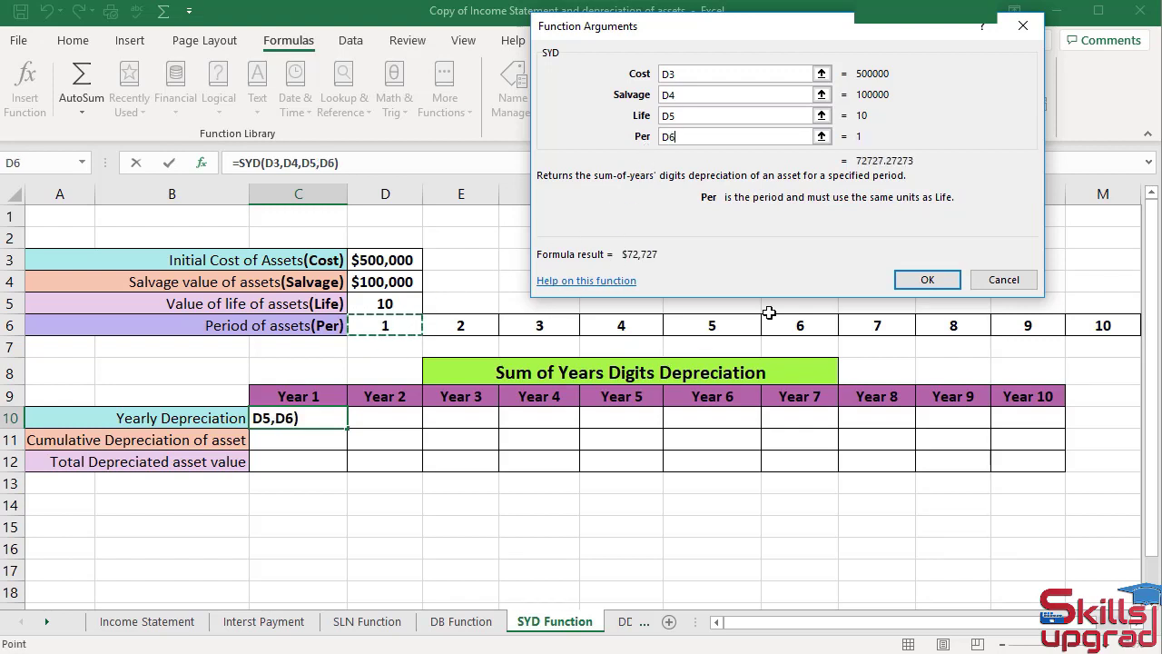
click(911, 289)
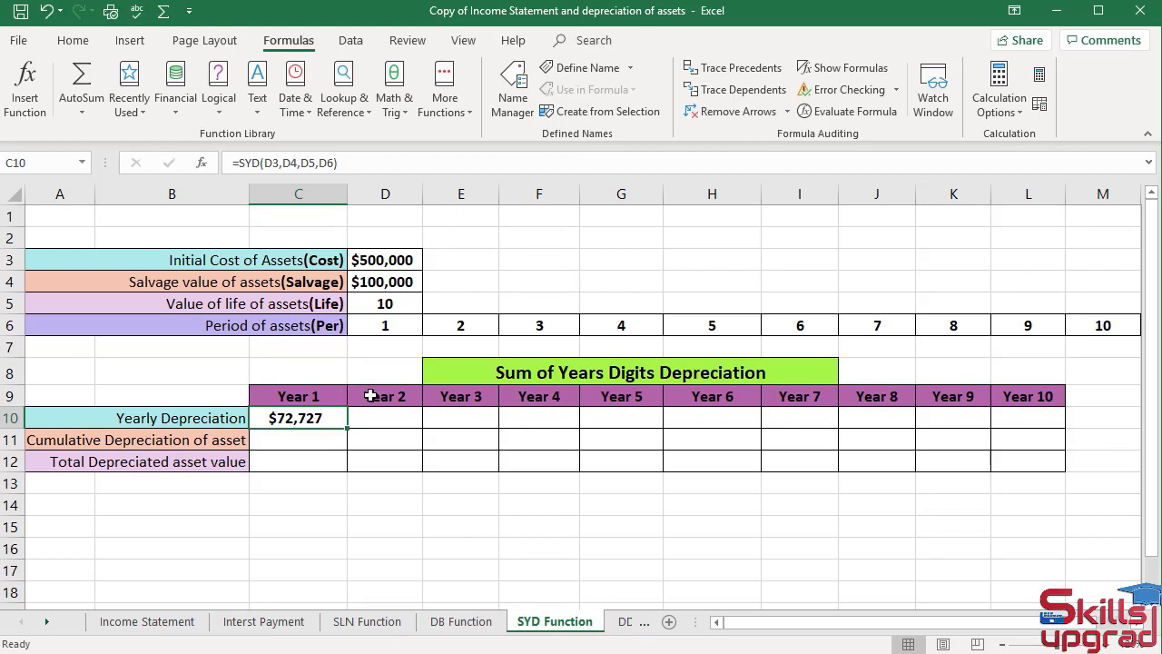
Make cost, salvage and life absolute so C10 reads =SYD($D$3,$D$4,$D$5,D6)
click(267, 162)
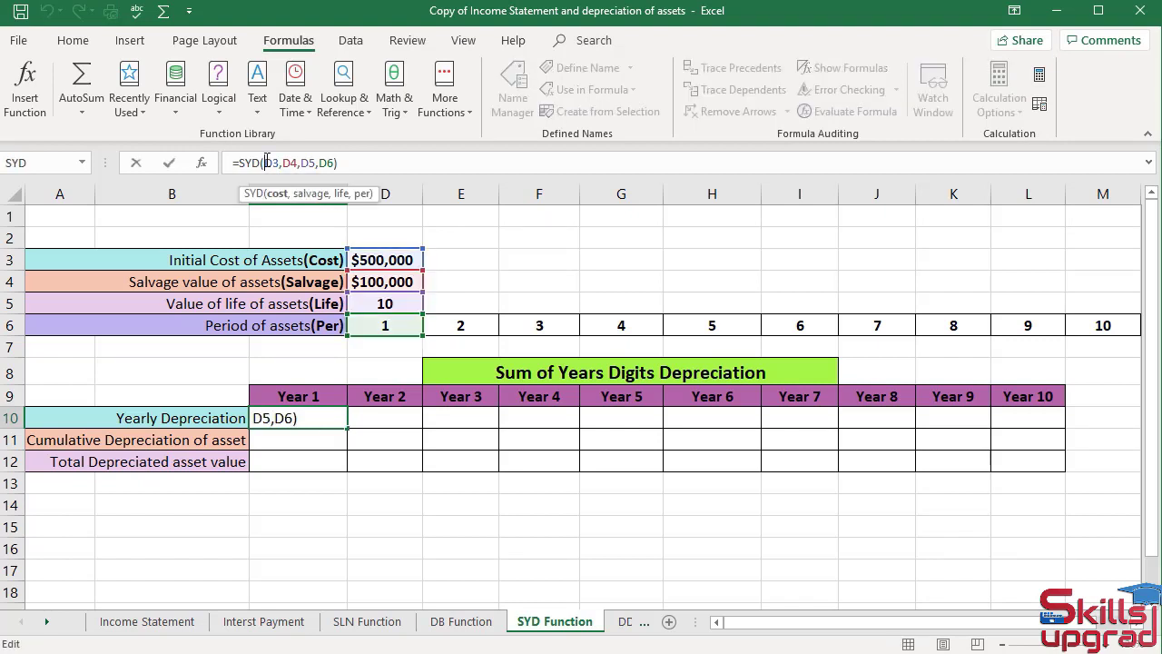
key(F4)
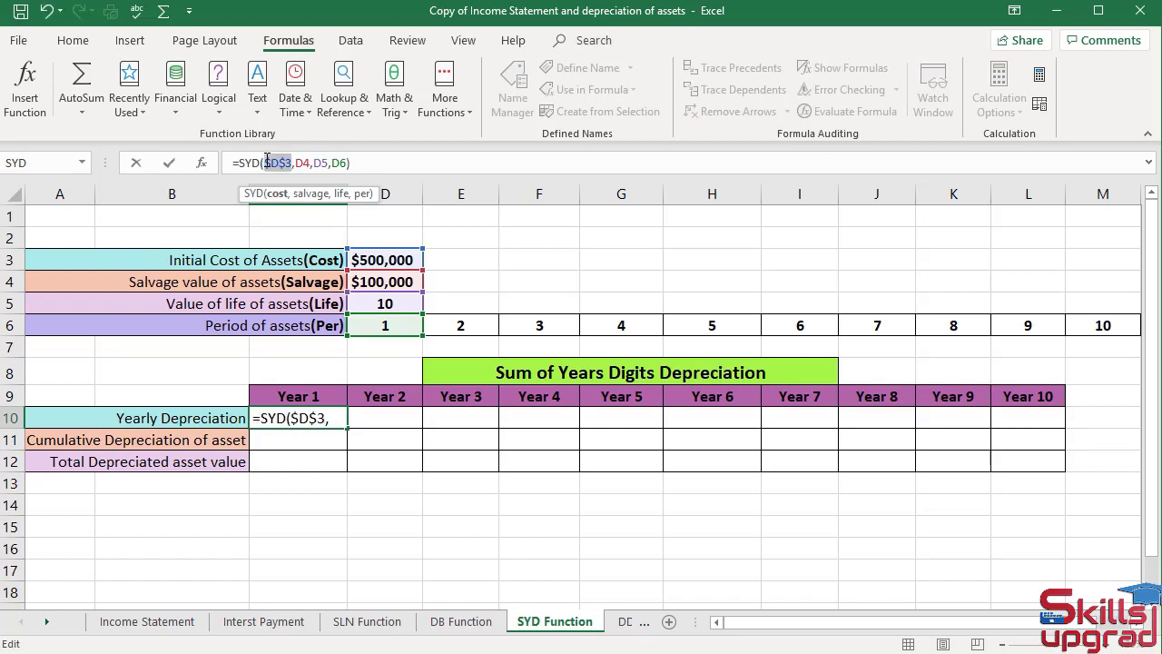
double_click(308, 162)
key(F4)
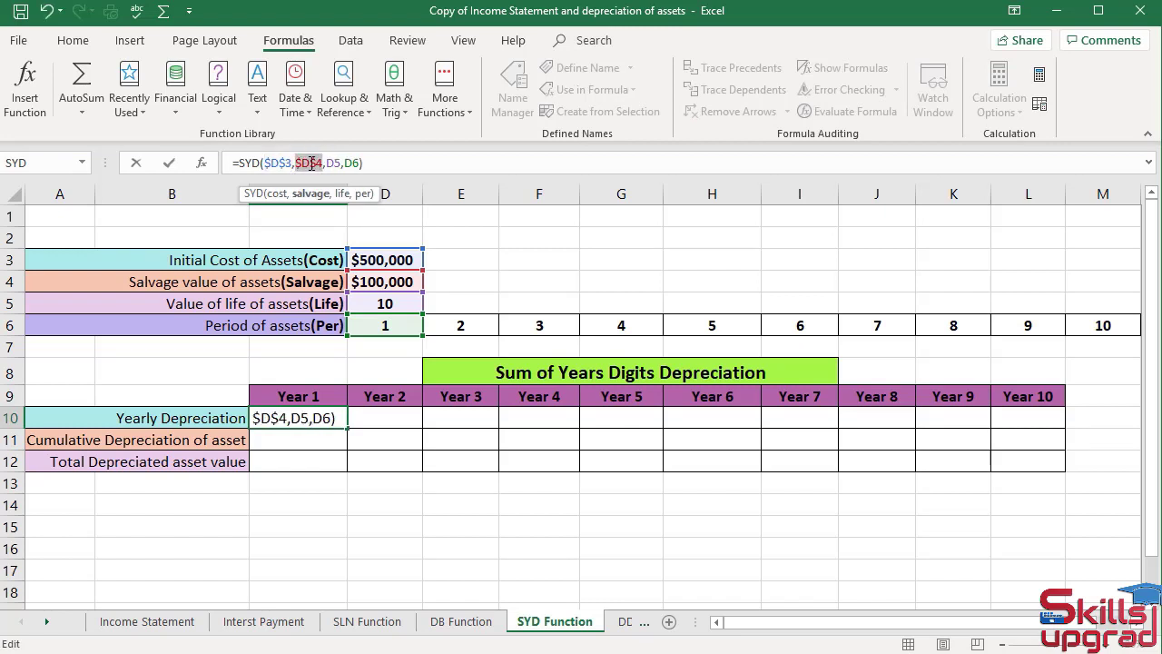
double_click(329, 163)
key(F4)
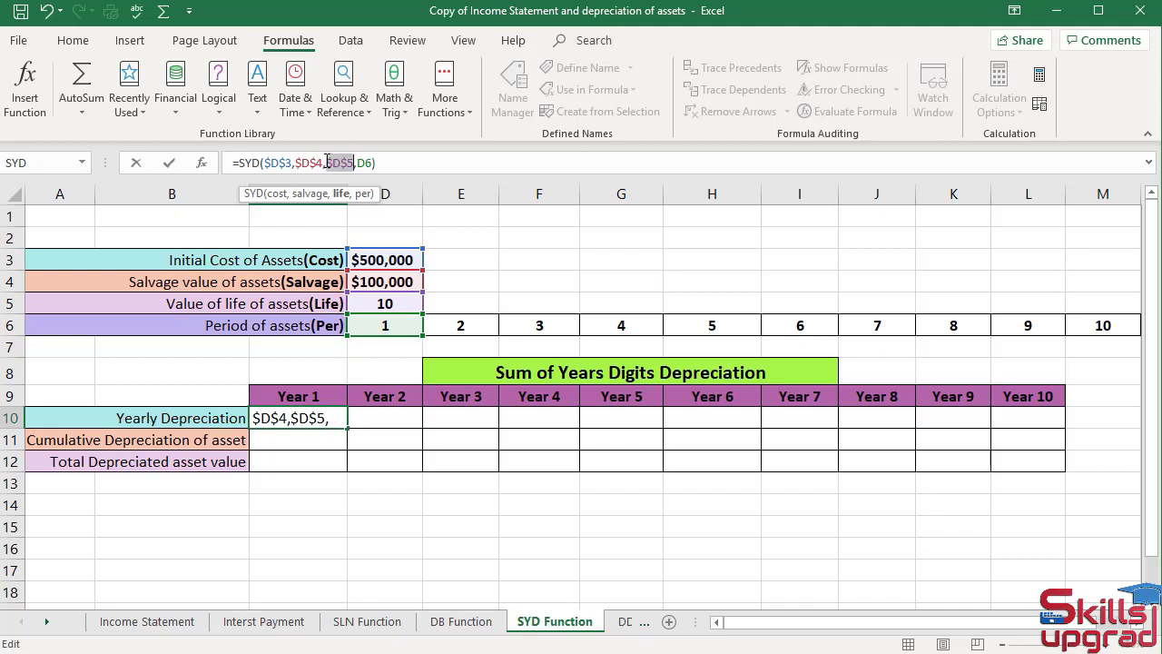
key(Return)
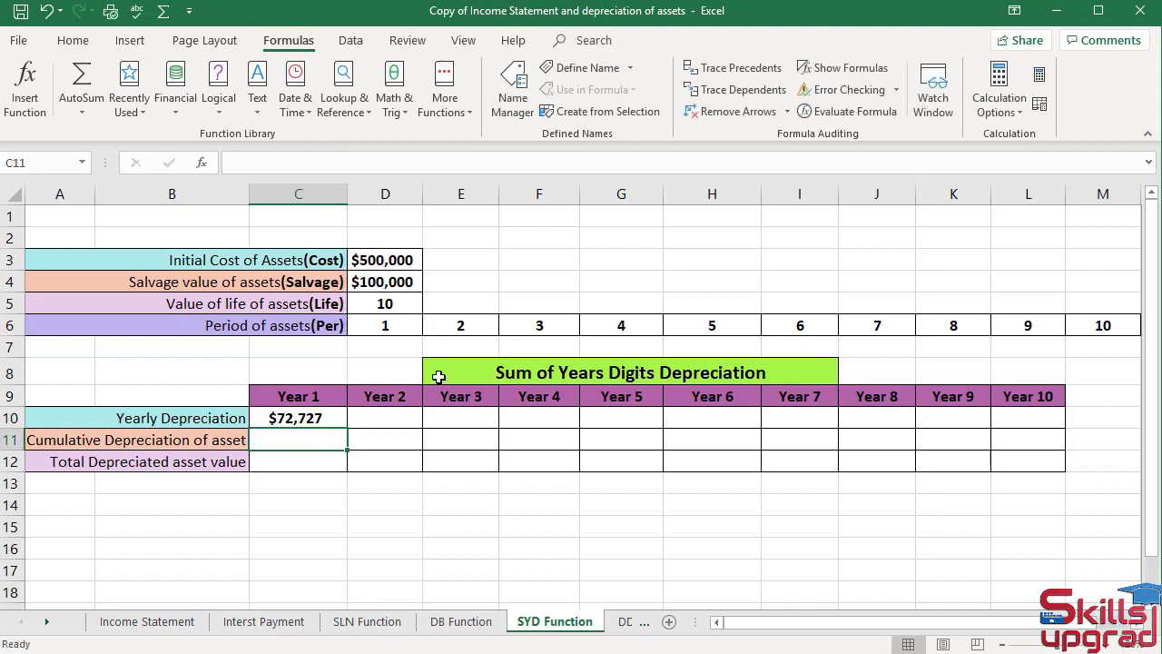
click(312, 413)
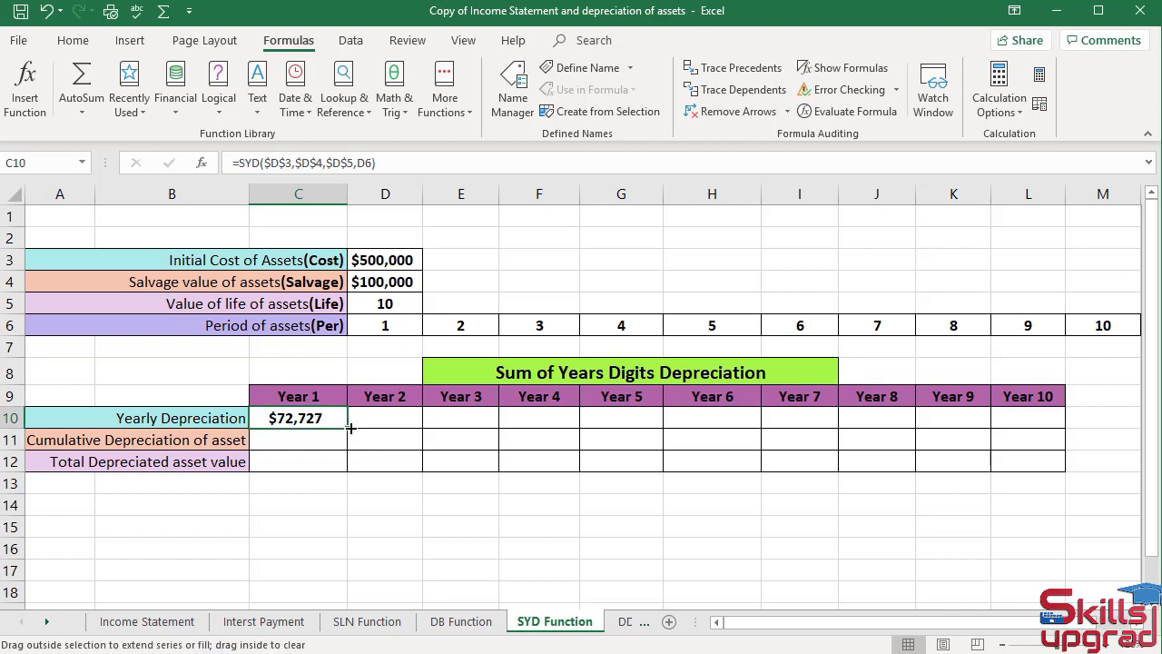
Copy C10's SYD formula across to L10, giving Years 2–10 down to $7,273
drag(350, 428, 1092, 424)
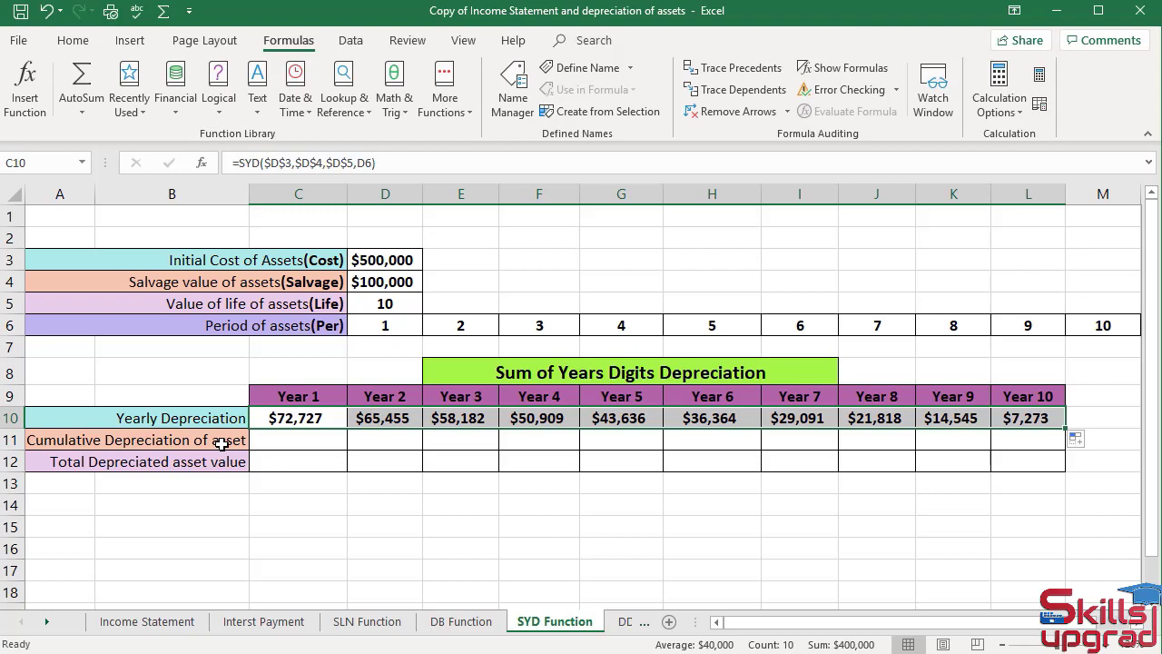
click(322, 449)
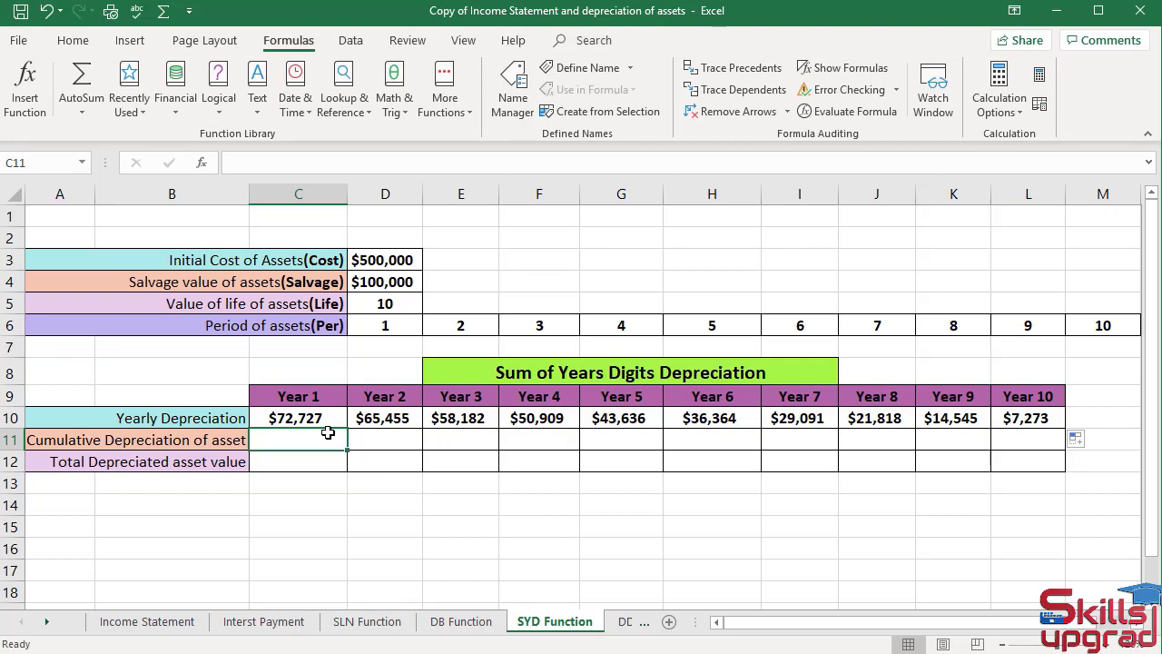
Enter =C10 in C11 as the Year 1 cumulative depreciation
text(=)
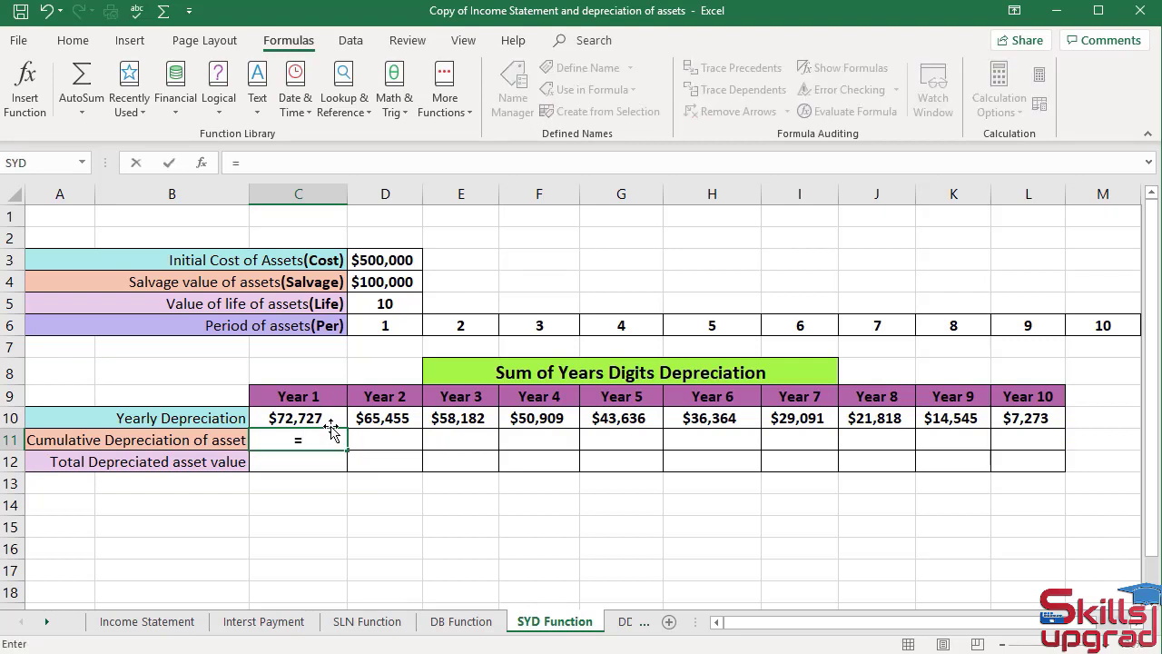
click(332, 418)
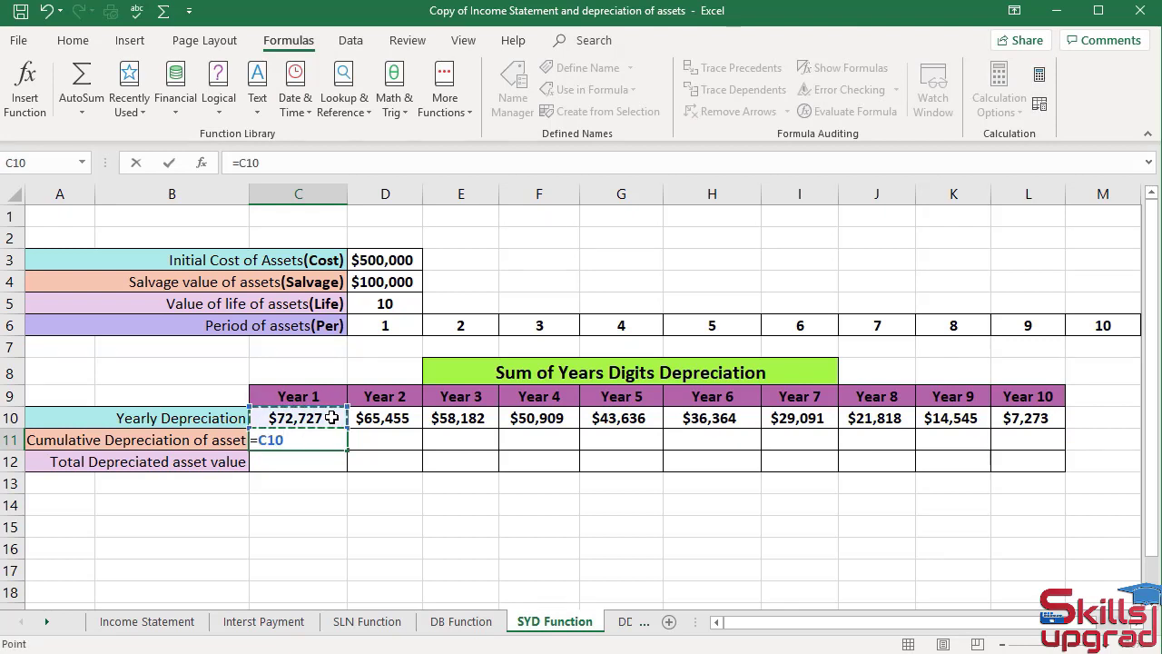
key(Return)
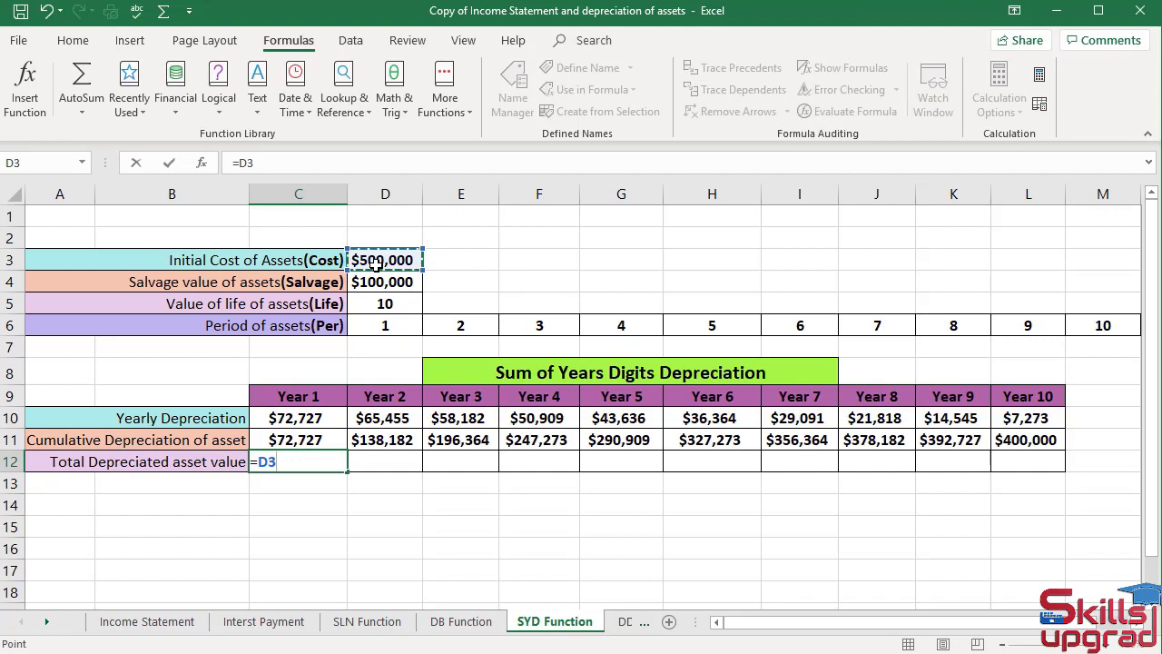
Subtract C11 from the cost in C12 to show the $427,273 Year 1 remaining value
text(-)
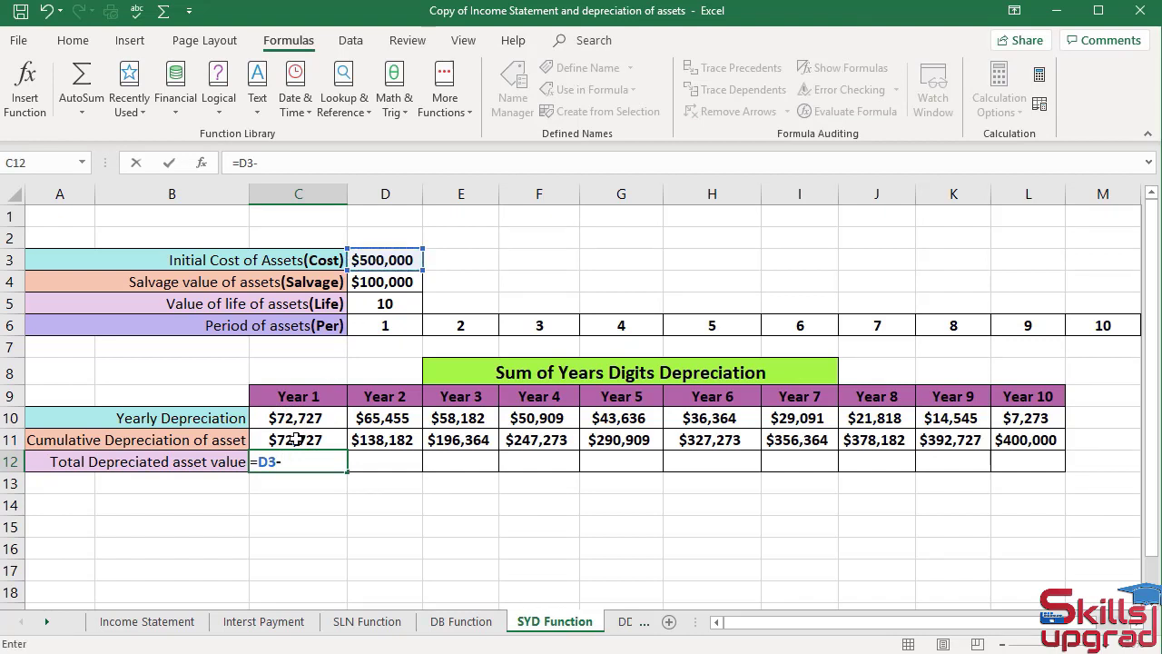
click(296, 439)
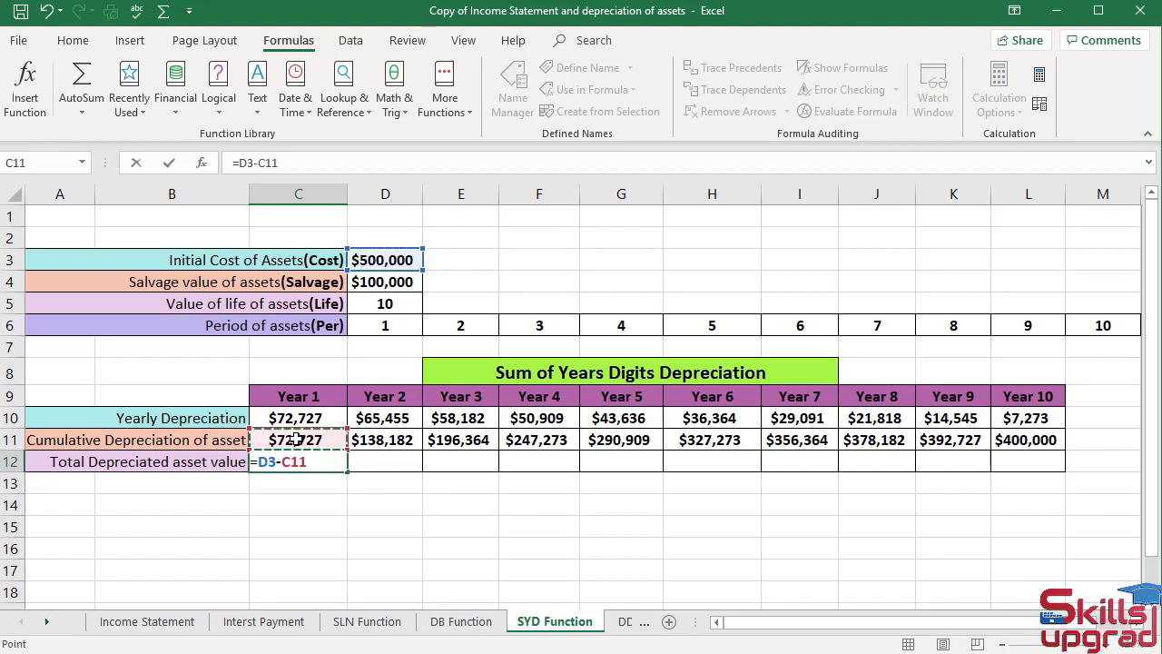
key(Return)
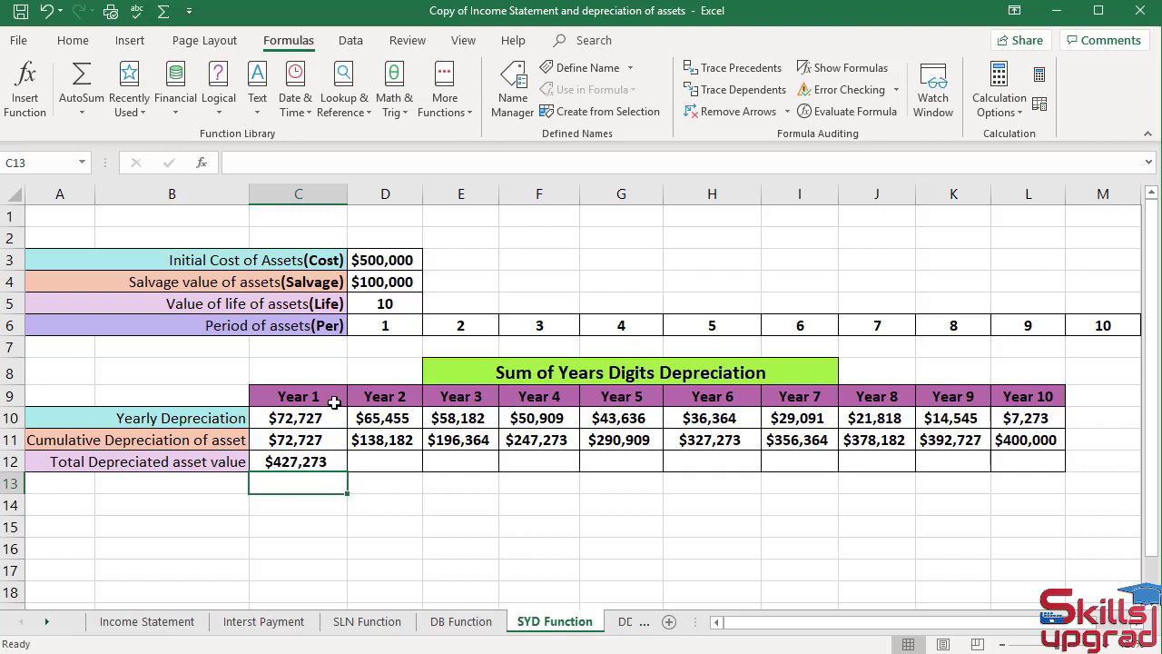
Change C12 to =$D$3-C11 and copy it across to L12, ending at $100,000
click(319, 462)
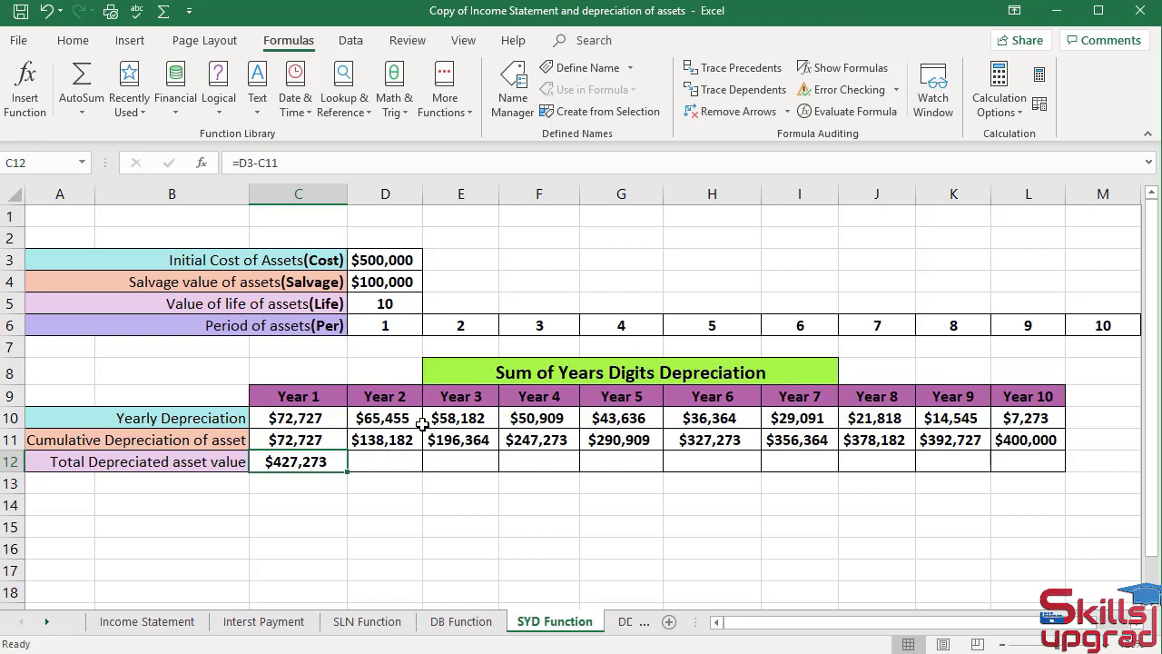
click(242, 163)
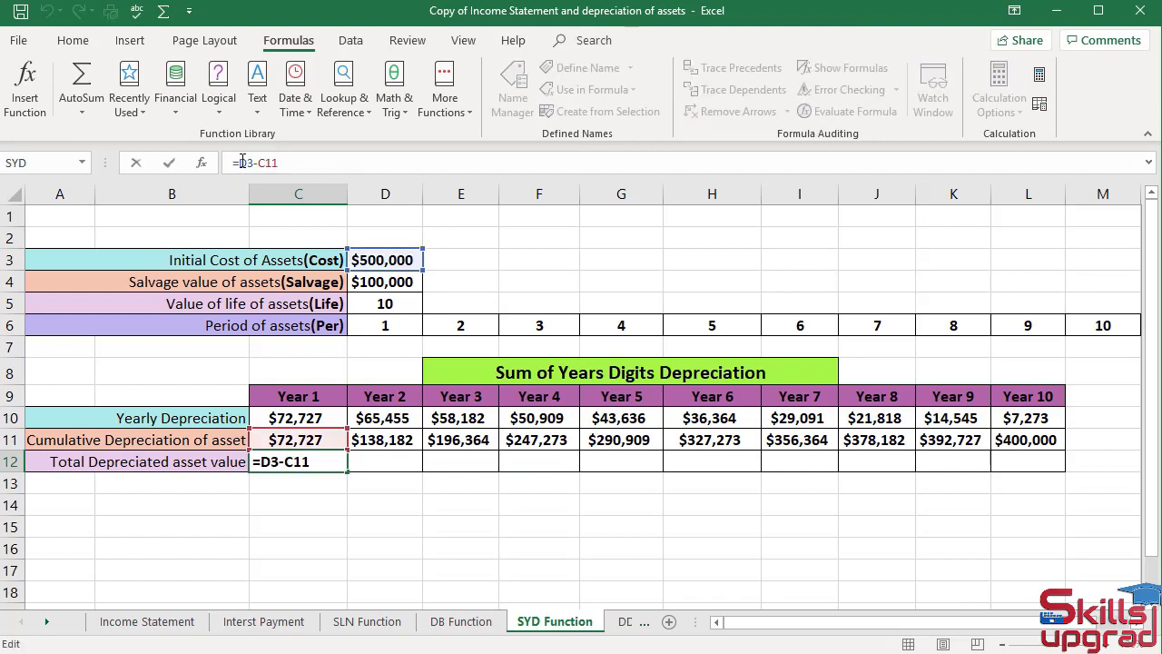
key(F4)
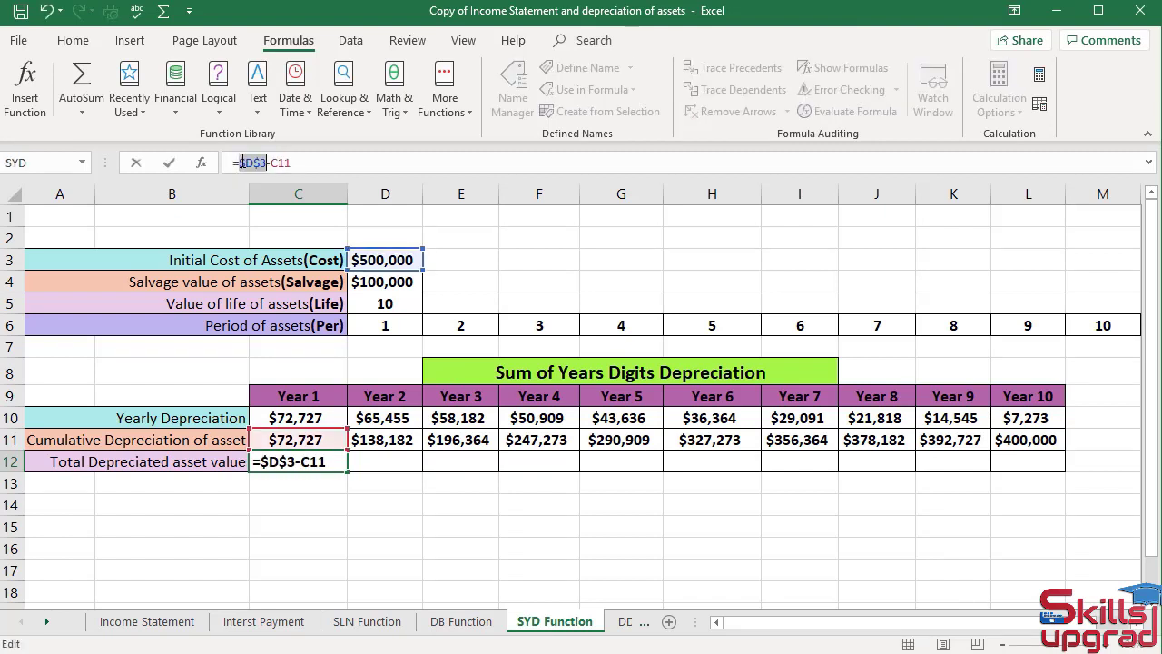
key(Return)
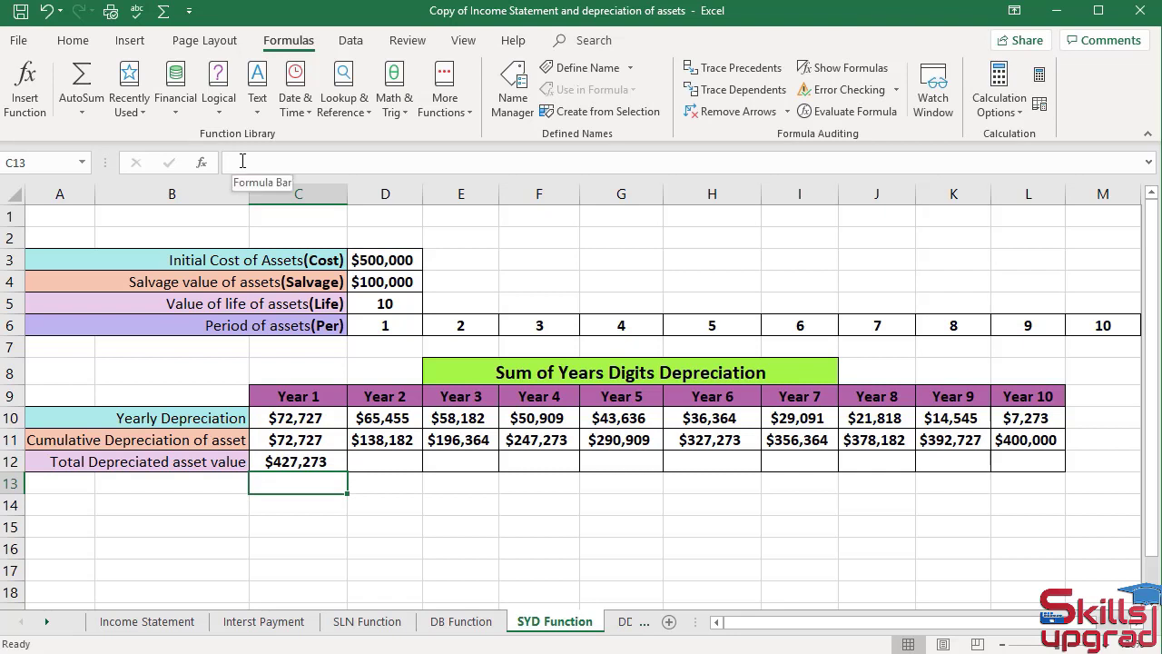
click(299, 461)
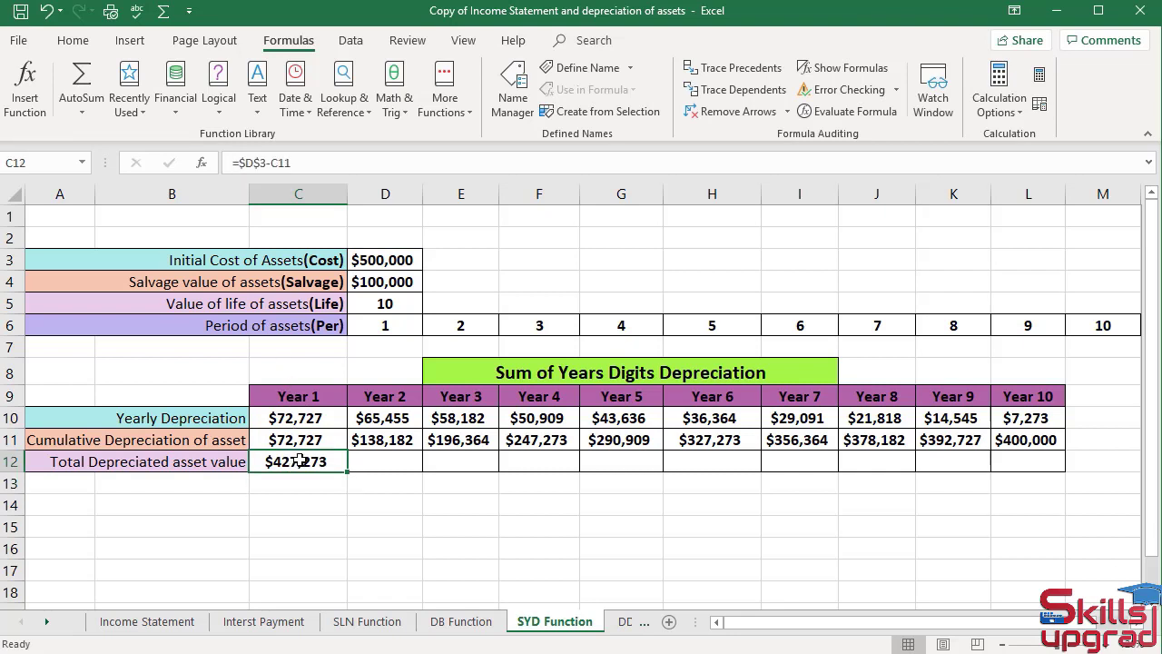
drag(347, 472, 1071, 546)
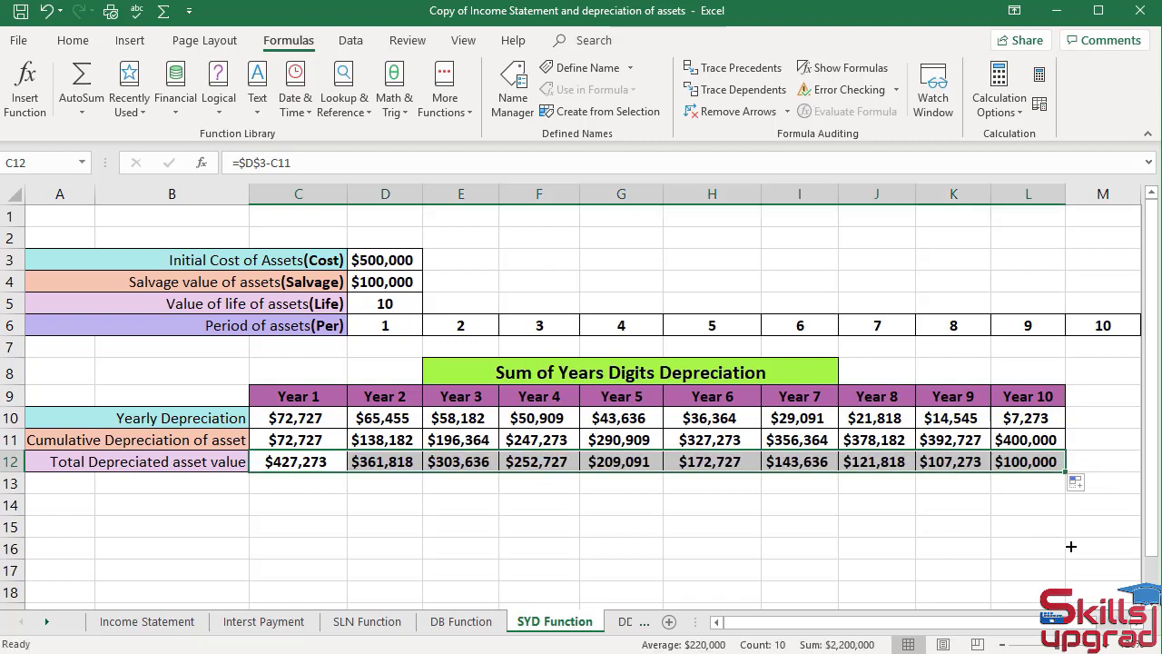